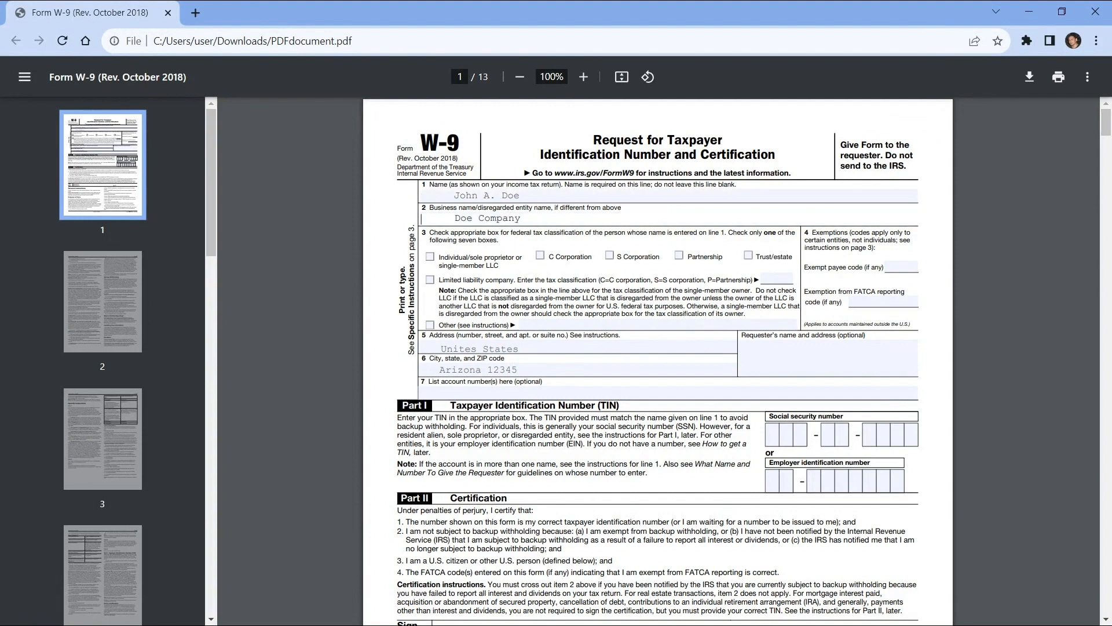
Tick the Individual/sole proprietor, C Corporation, S Corporation and Partnership tax classification boxes on the W-9 form
{"action": "left_click", "coordinate": [431, 257]}
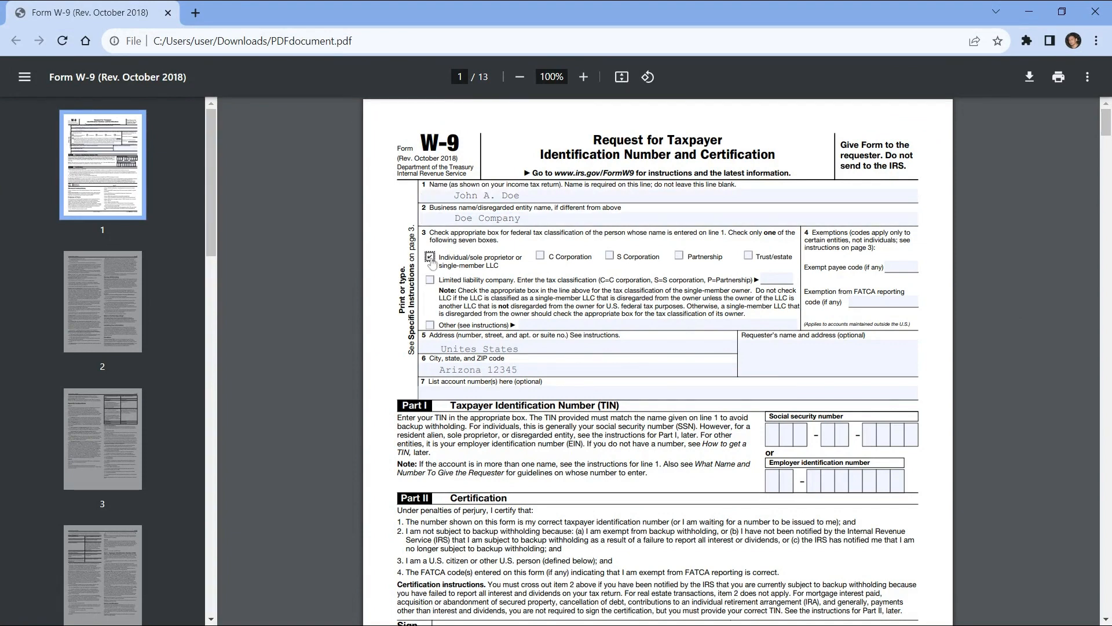
{"action": "left_click", "coordinate": [542, 256]}
{"action": "left_click", "coordinate": [610, 256]}
{"action": "left_click", "coordinate": [680, 256]}
Replace the taxpayer's first name in the Form 1040 on page 7 of the PDF
{"action": "left_click_drag", "start_coordinate": [1106, 123], "coordinate": [1106, 347]}
{"action": "left_click_drag", "start_coordinate": [462, 372], "coordinate": [388, 376]}
{"action": "type", "text": "Smit"}
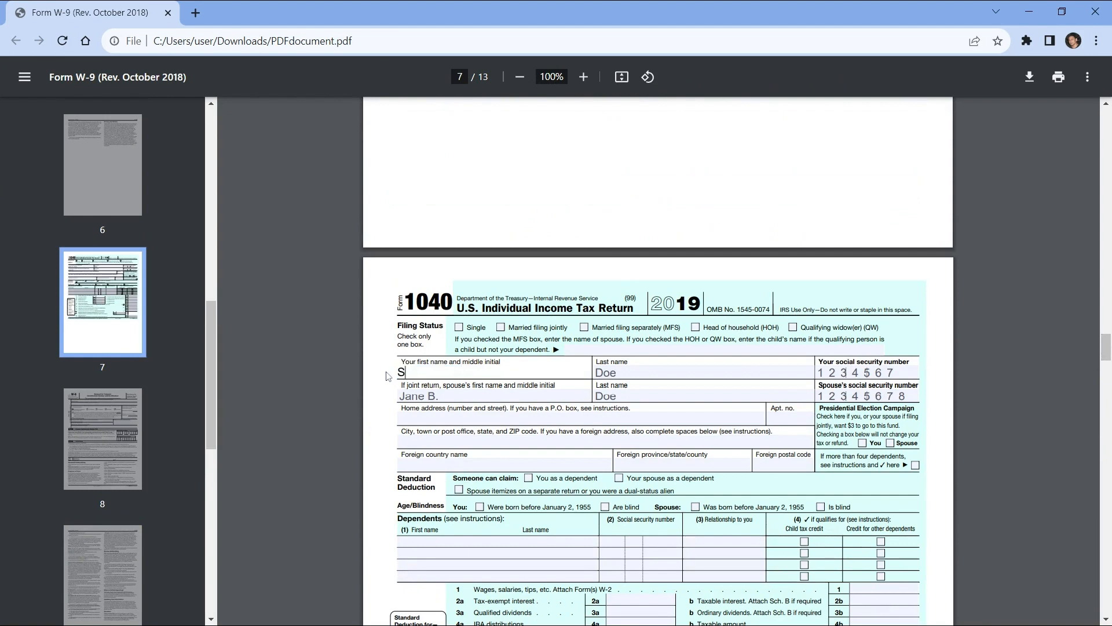
{"action": "type", "text": "h"}
{"action": "key", "text": "Tab"}
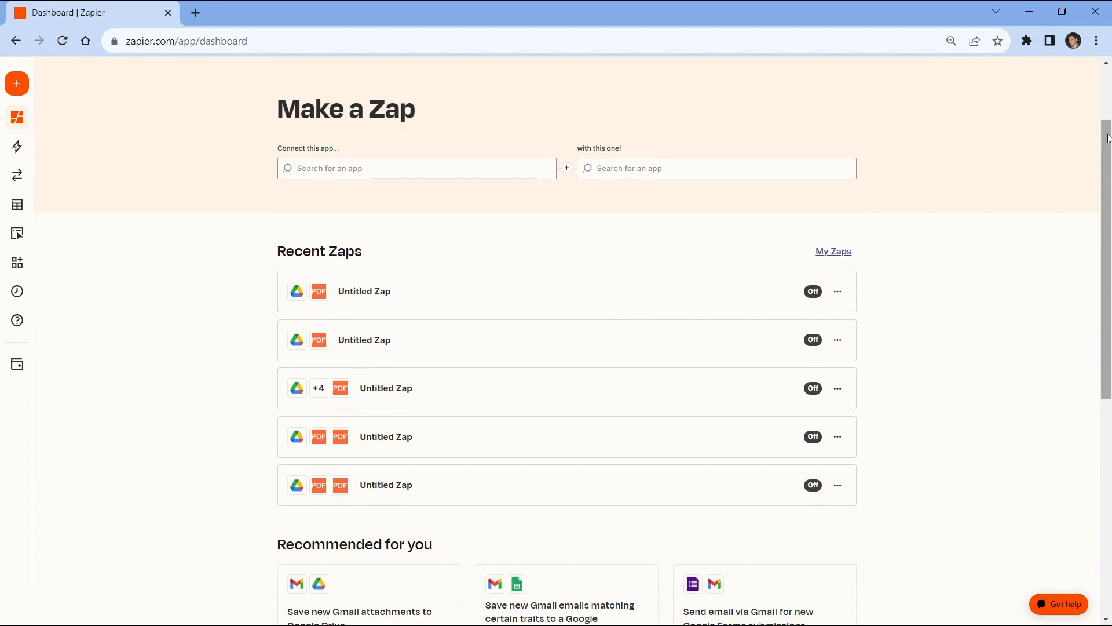
Create a new Zap in Zapier with Google Drive's New File in Folder event as its trigger
{"action": "left_click", "coordinate": [21, 89]}
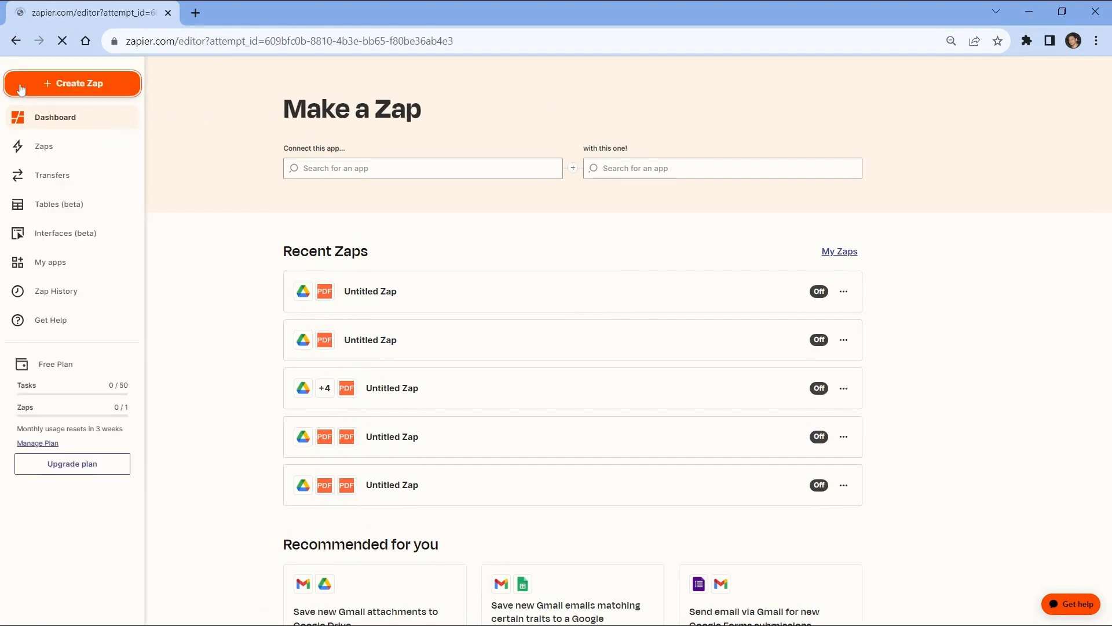
{"action": "type", "text": "google"}
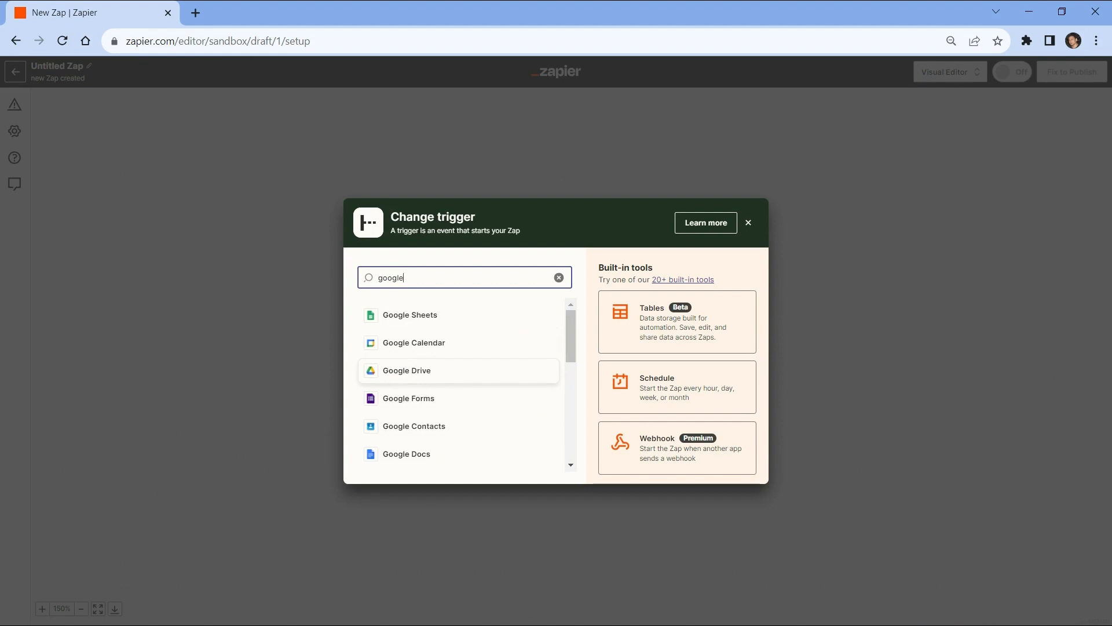
{"action": "left_click", "coordinate": [401, 374]}
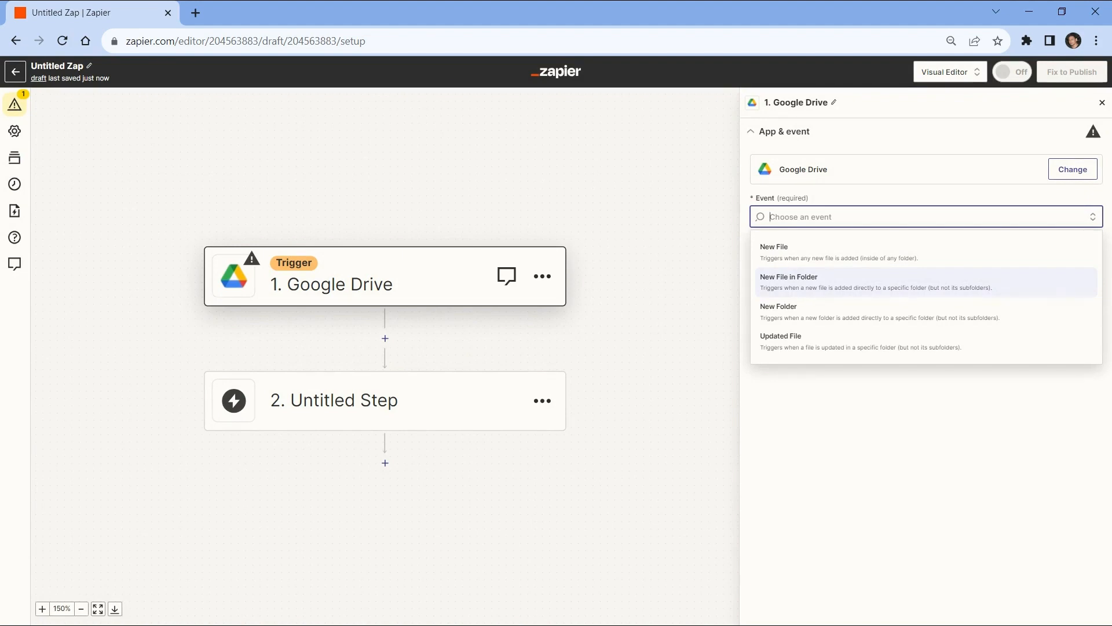
{"action": "left_click", "coordinate": [783, 280]}
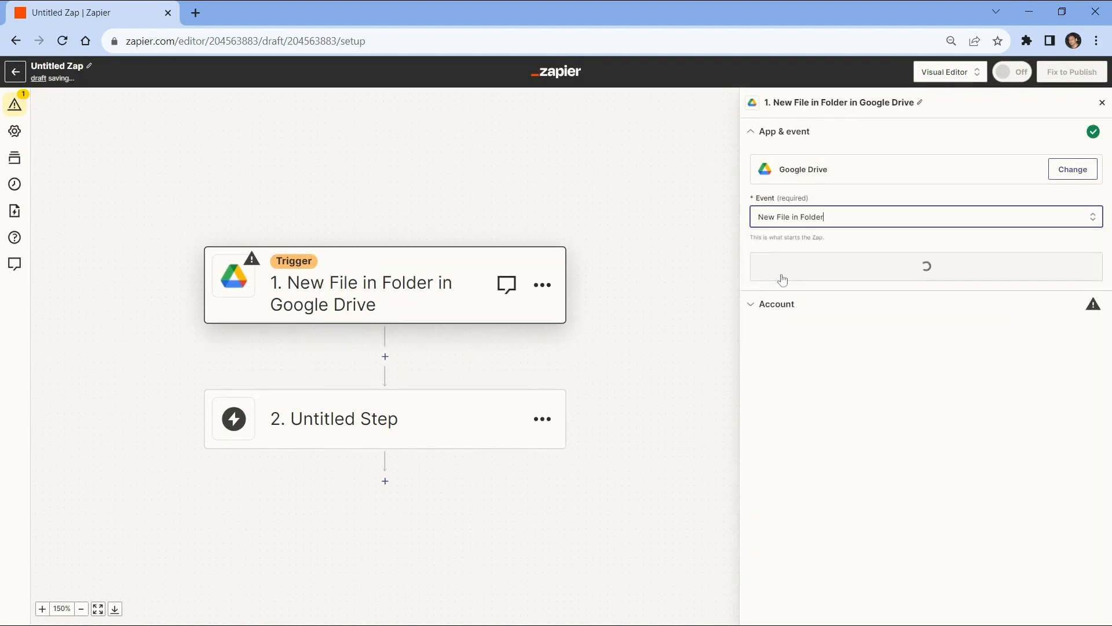
{"action": "left_click", "coordinate": [782, 277]}
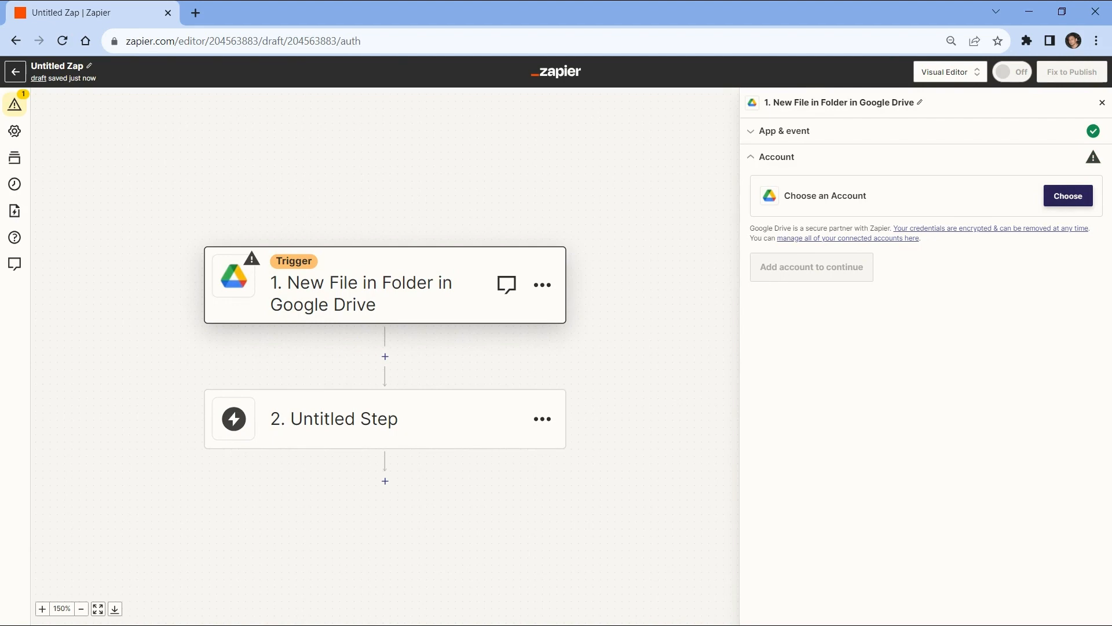
Choose the connected Google Drive account for the trigger and continue to its settings
{"action": "left_click", "coordinate": [1067, 196]}
{"action": "left_click", "coordinate": [842, 295]}
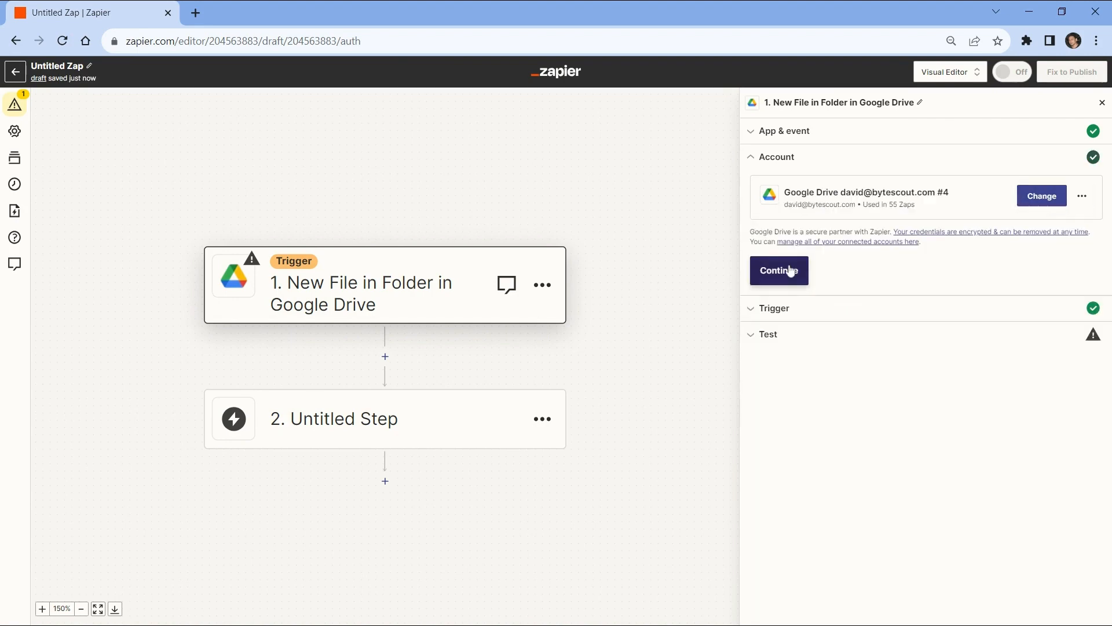
{"action": "left_click", "coordinate": [786, 200]}
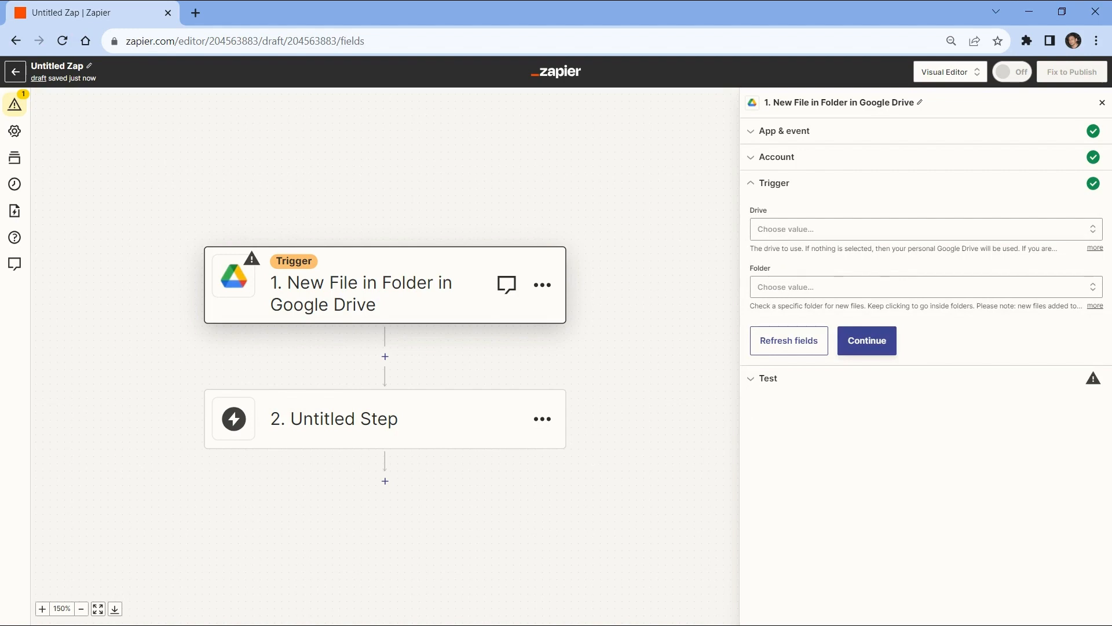
Set the trigger to the PDF.co Test Files folder in My Google Drive and test it, continuing with record New File in Folder A
{"action": "left_click", "coordinate": [763, 235]}
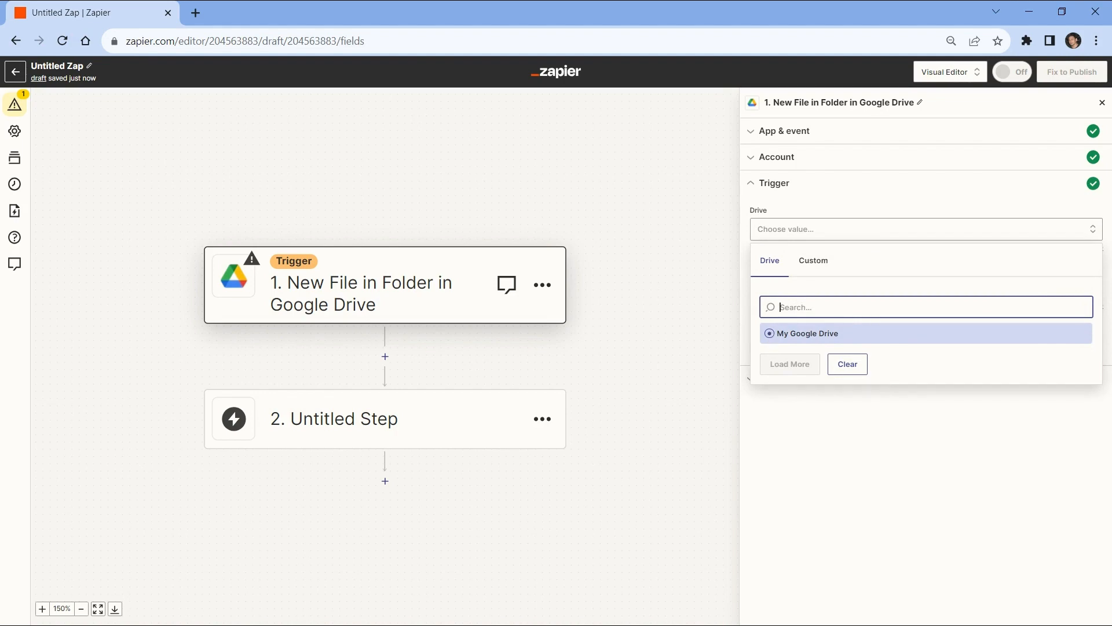
{"action": "left_click", "coordinate": [771, 335]}
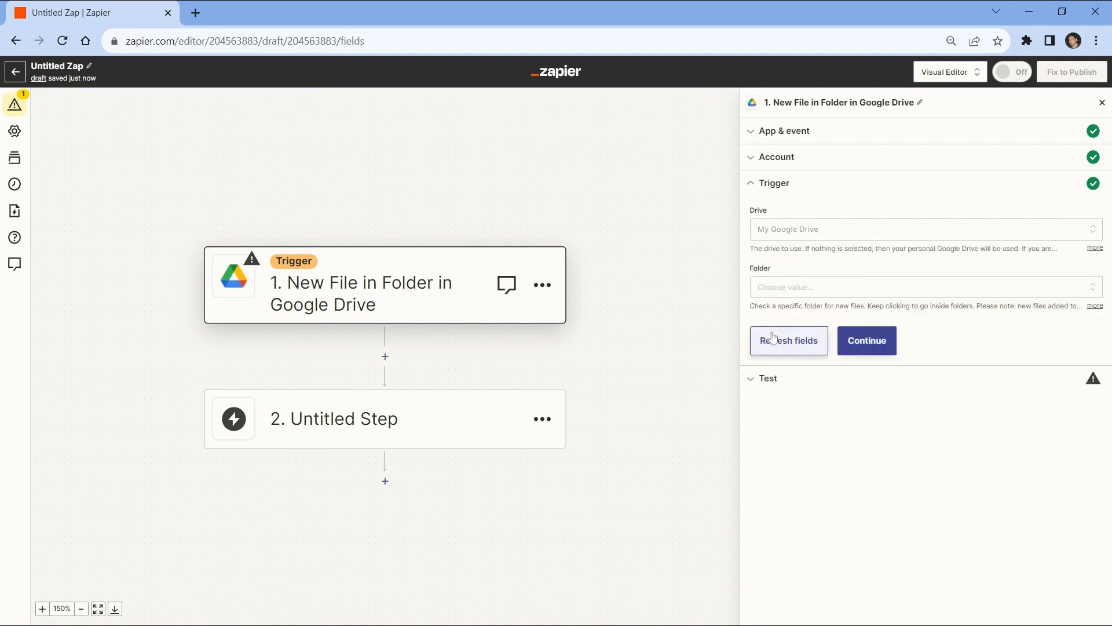
{"action": "left_click", "coordinate": [764, 286]}
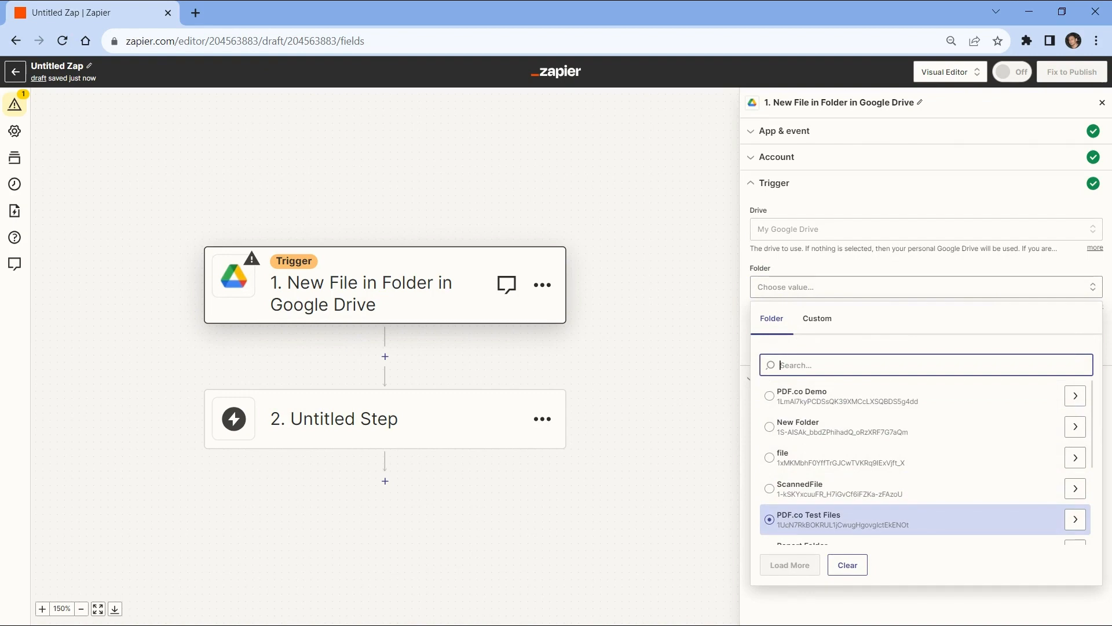
{"action": "left_click", "coordinate": [864, 341]}
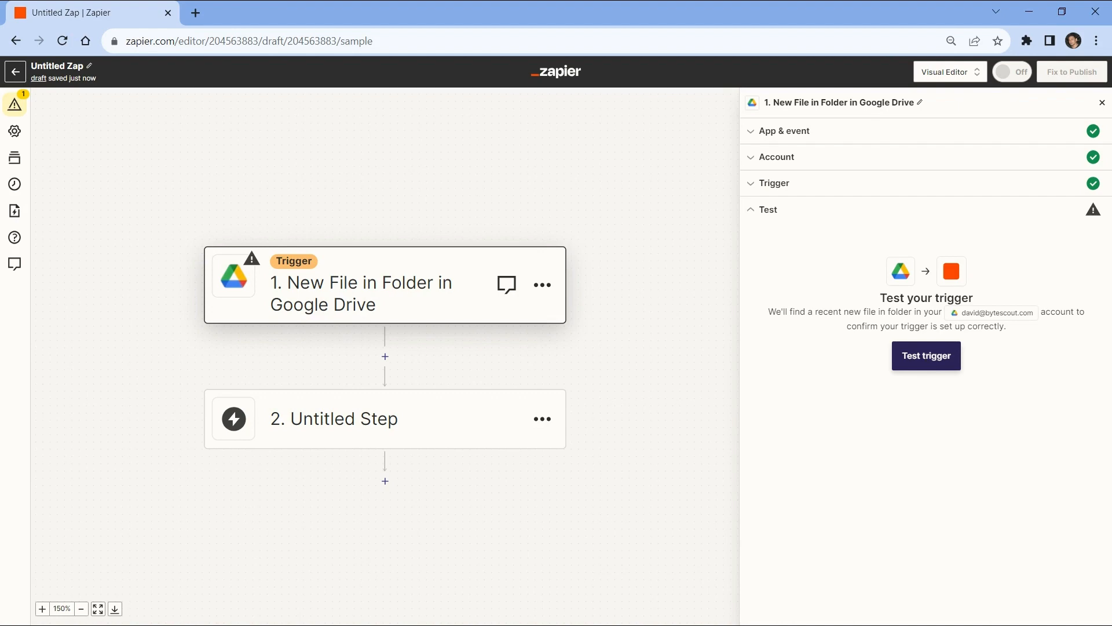
{"action": "left_click", "coordinate": [926, 355]}
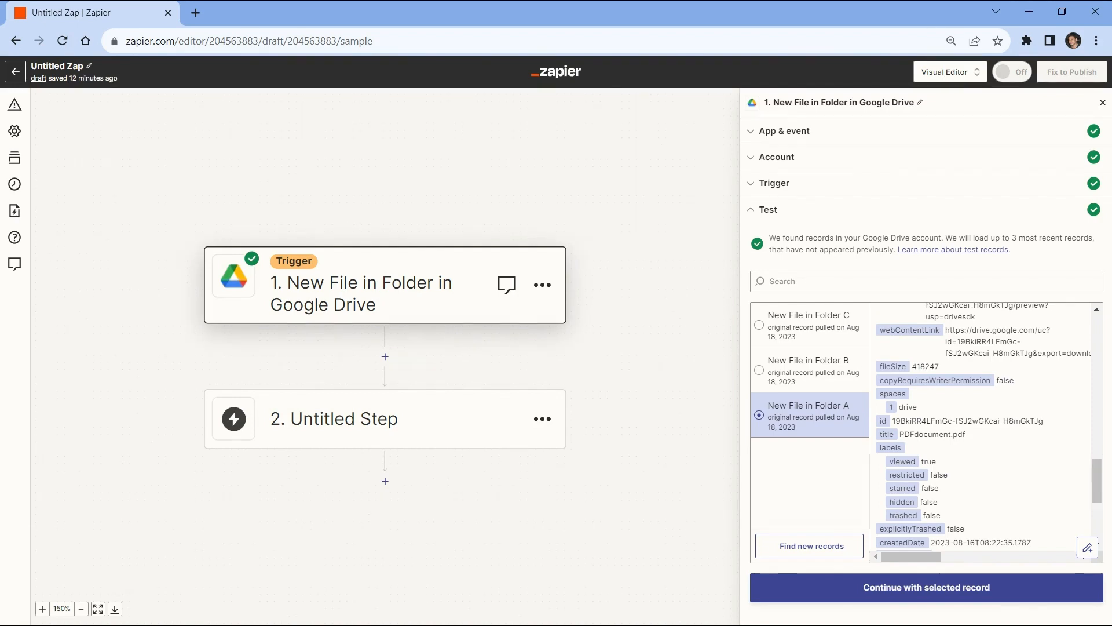
{"action": "left_click", "coordinate": [938, 589]}
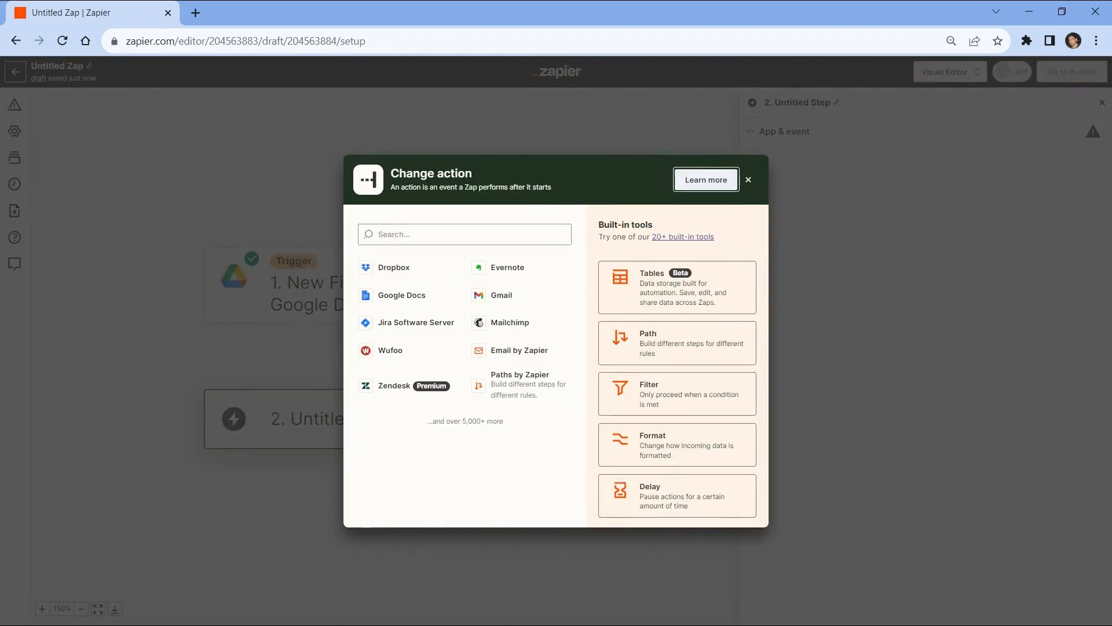
Add PDF.co as the action app with the Custom API Call event and continue to its account setup
{"action": "left_click", "coordinate": [414, 235]}
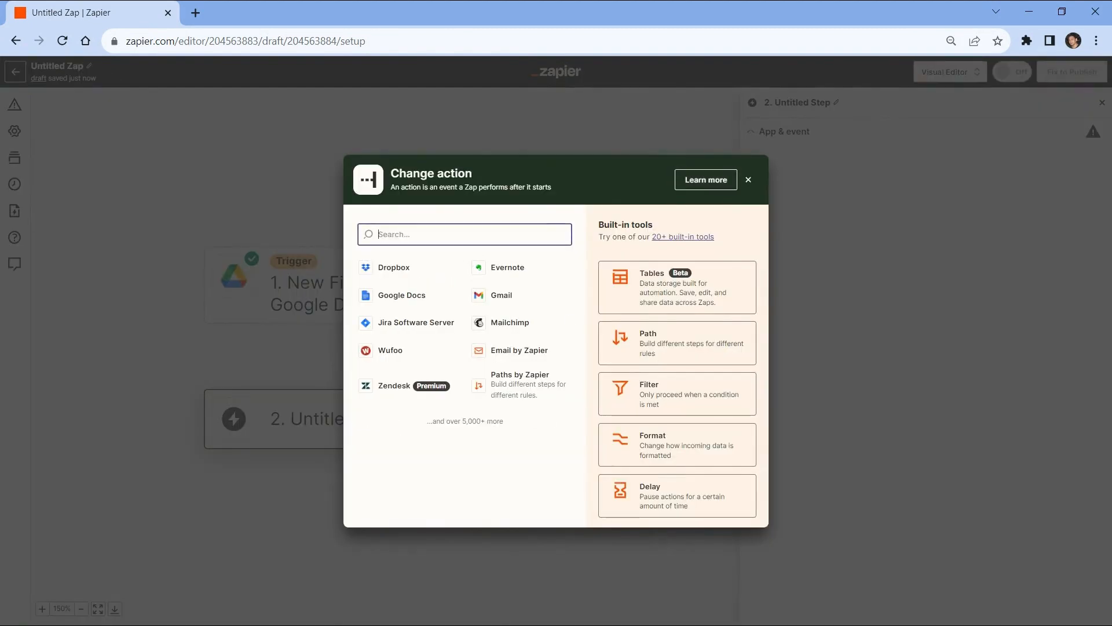
{"action": "type", "text": "pdf.co"}
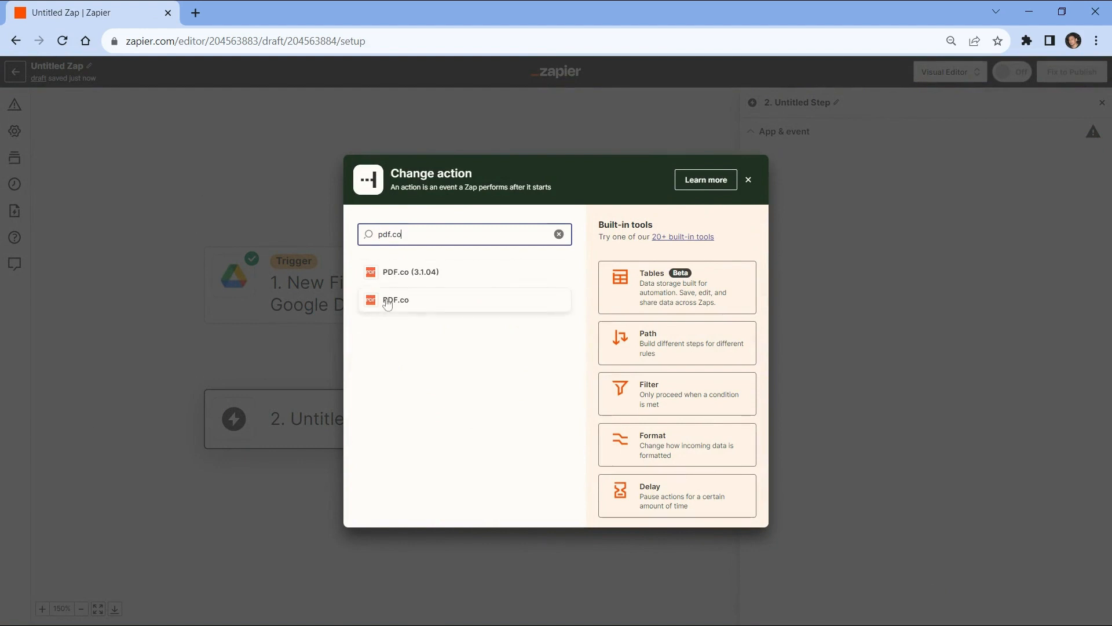
{"action": "left_click", "coordinate": [387, 302]}
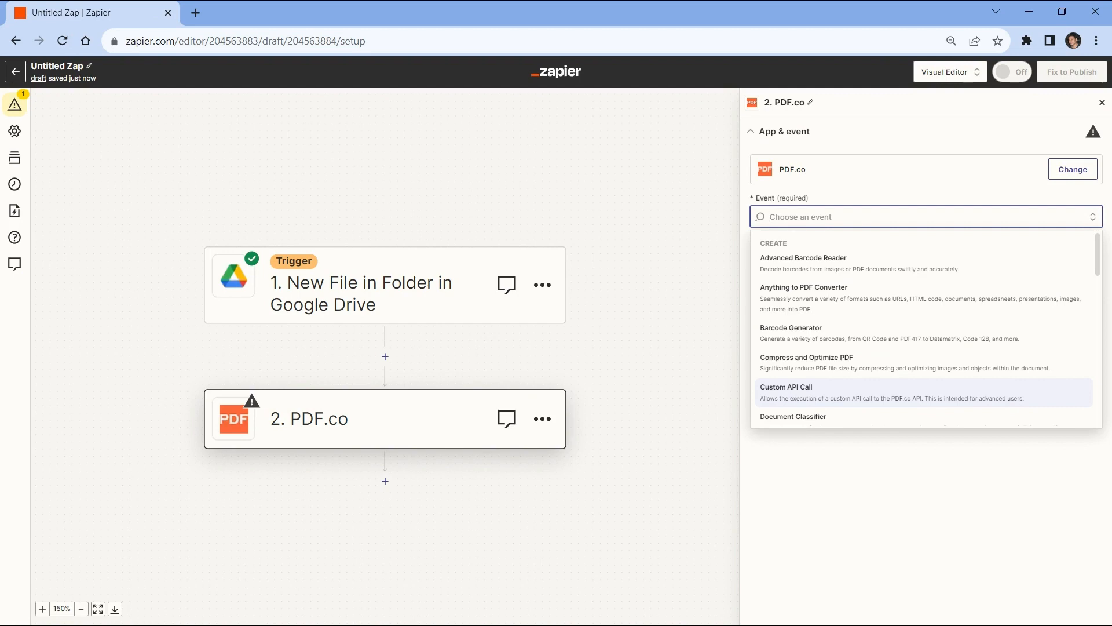
{"action": "left_click", "coordinate": [788, 389]}
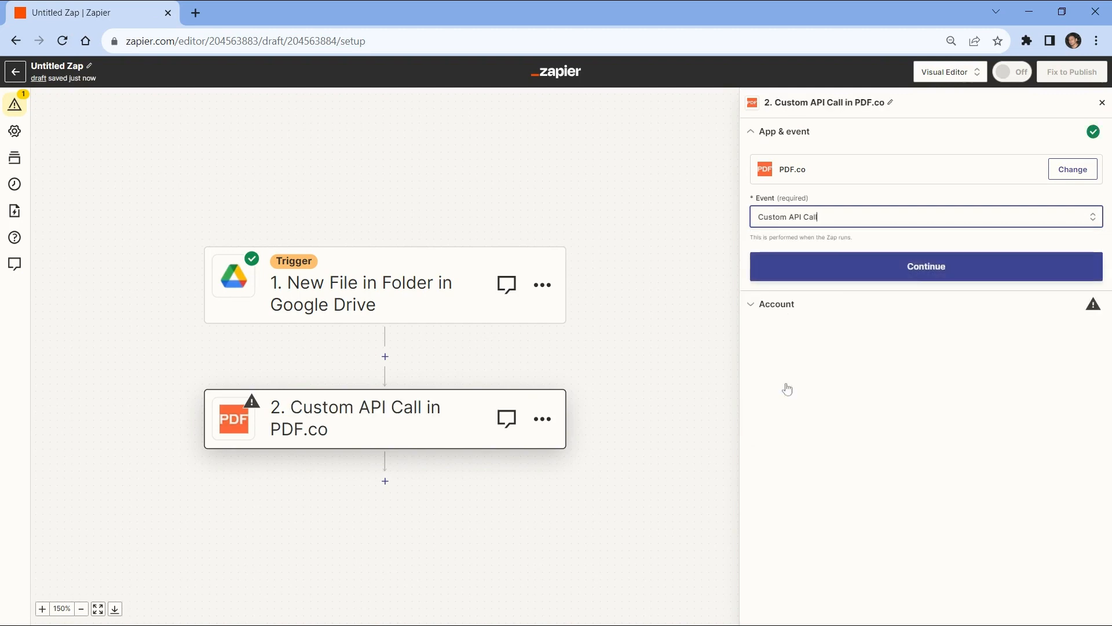
{"action": "left_click", "coordinate": [771, 273]}
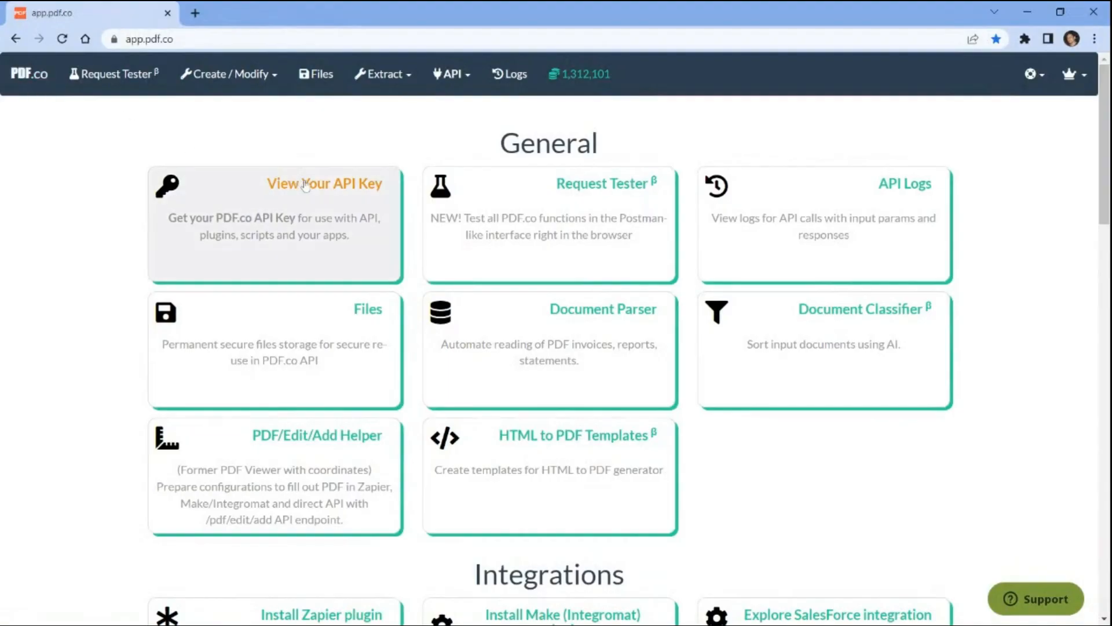
Copy the API key from the PDF.co dashboard to the clipboard
{"action": "left_click", "coordinate": [306, 184]}
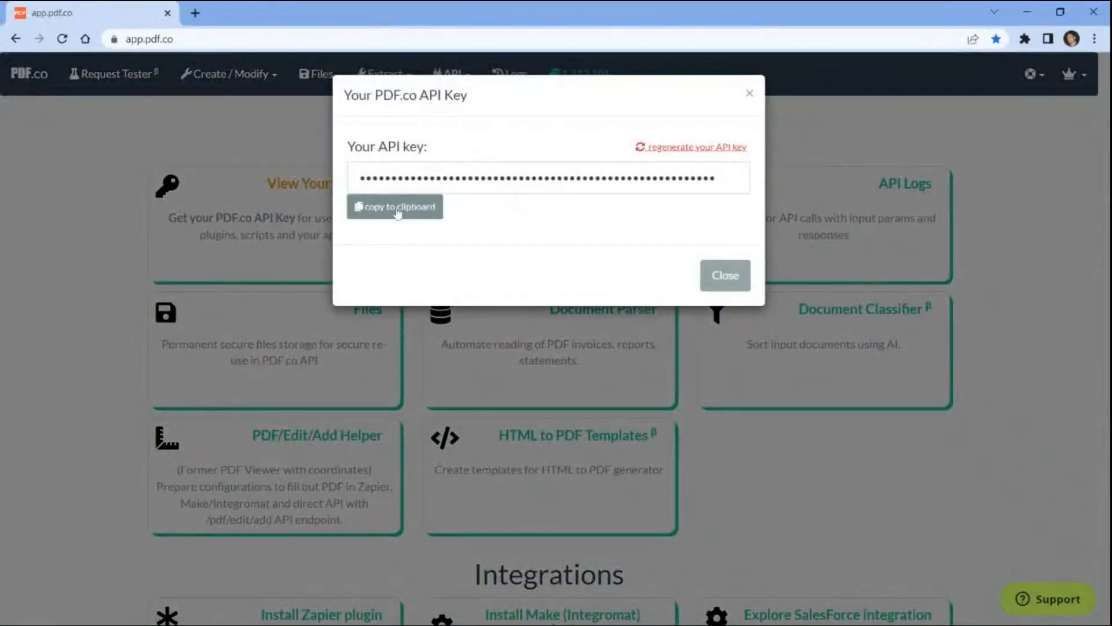
{"action": "left_click", "coordinate": [397, 213]}
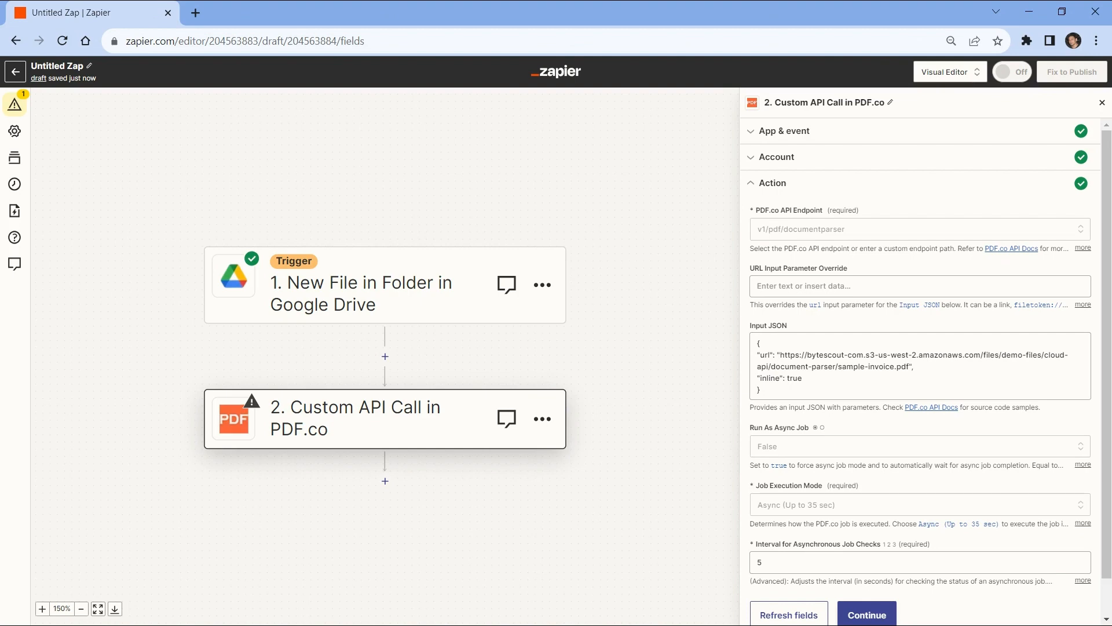
Set the Zap action's PDF.co API endpoint to v1/pdf/makeunsearchable
{"action": "left_click", "coordinate": [774, 233]}
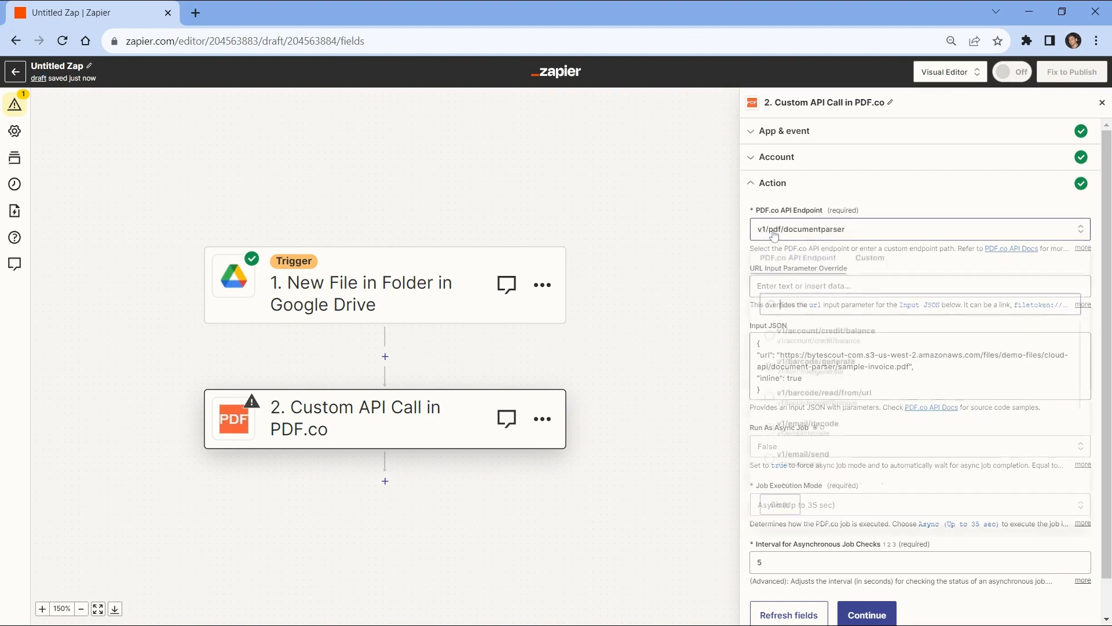
{"action": "type", "text": "make"}
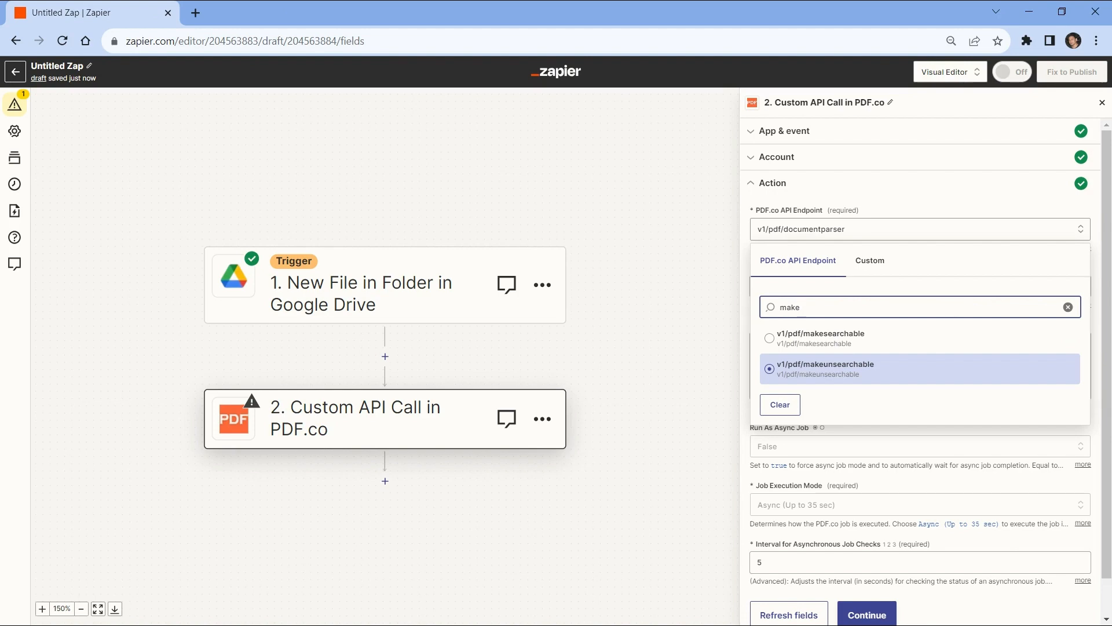
{"action": "left_click", "coordinate": [775, 369]}
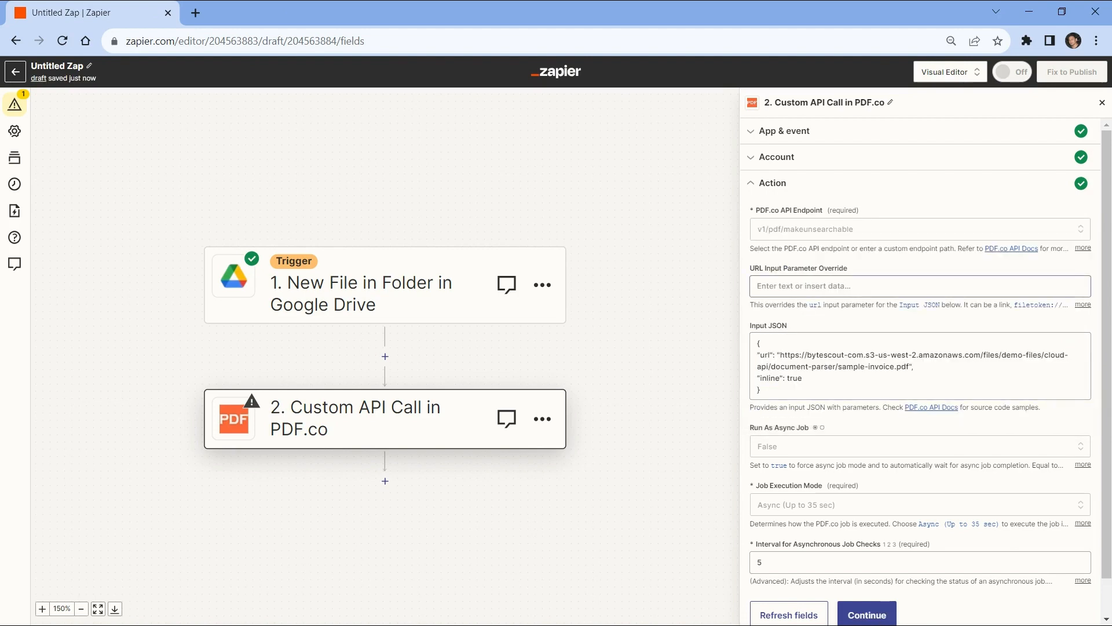
Insert the trigger's Web Content Link as the URL Input Parameter Override
{"action": "left_click", "coordinate": [800, 286]}
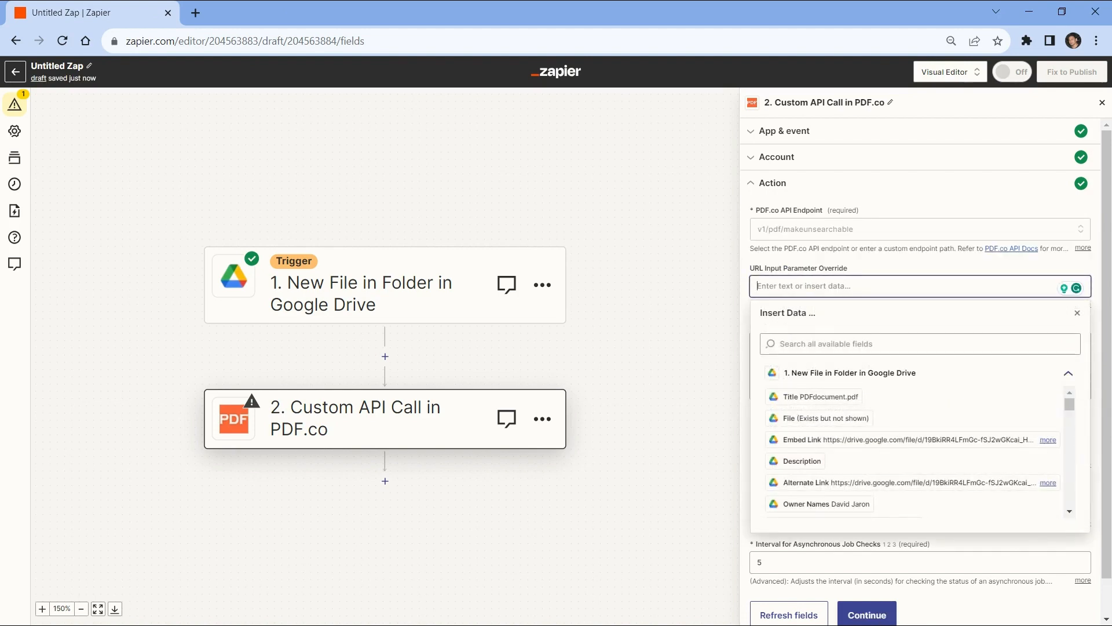
{"action": "left_click", "coordinate": [1071, 406]}
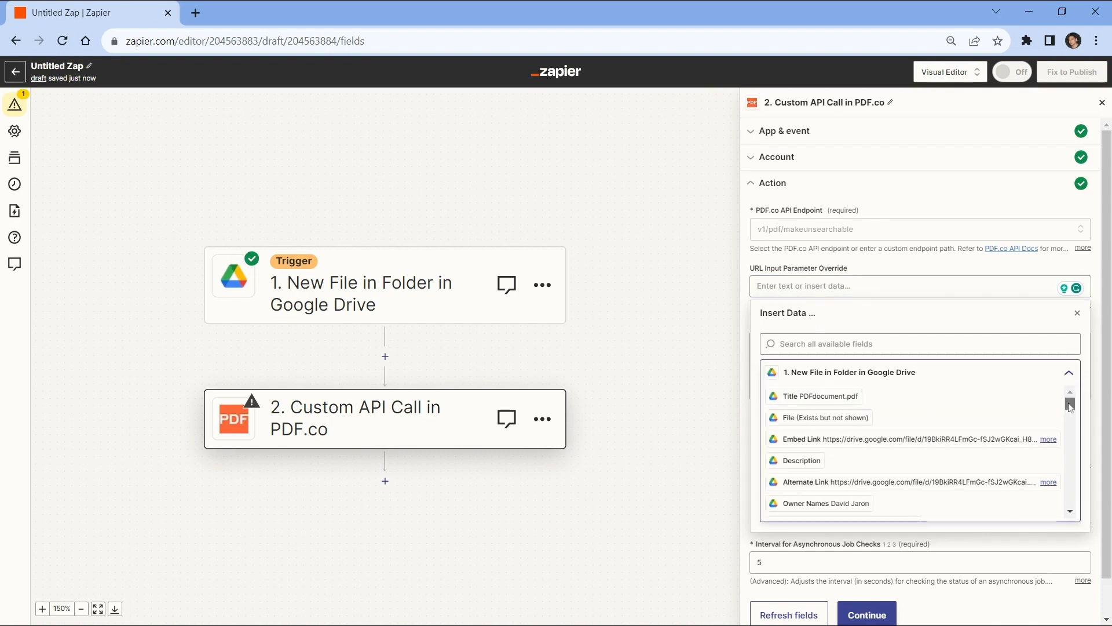
{"action": "scroll", "coordinate": [1071, 407], "scroll_direction": "down", "scroll_amount": 1}
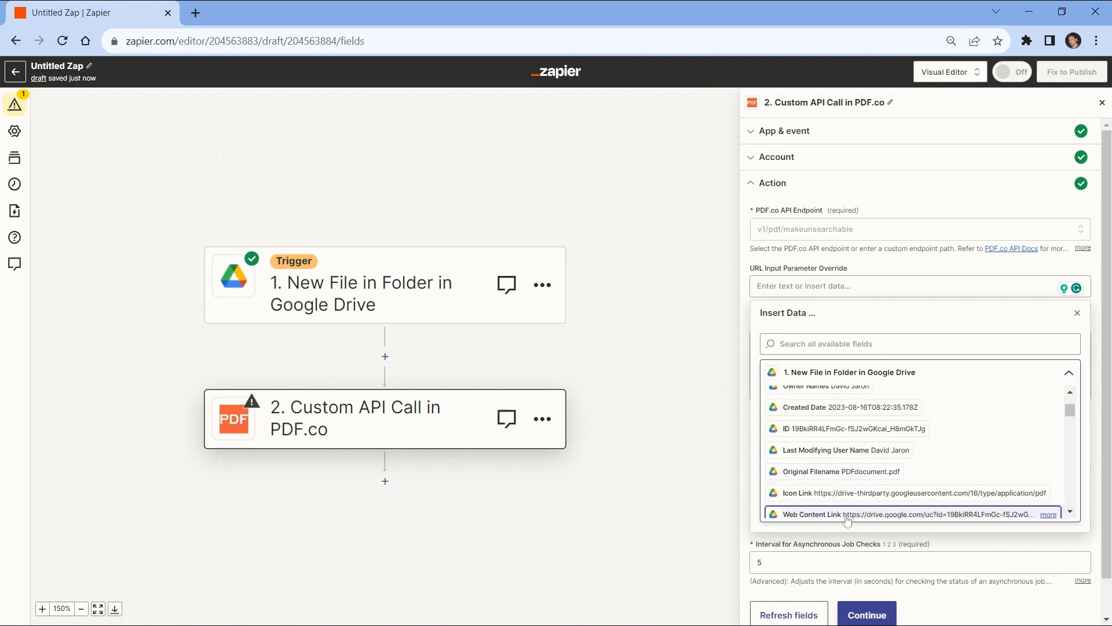
{"action": "left_click", "coordinate": [817, 514]}
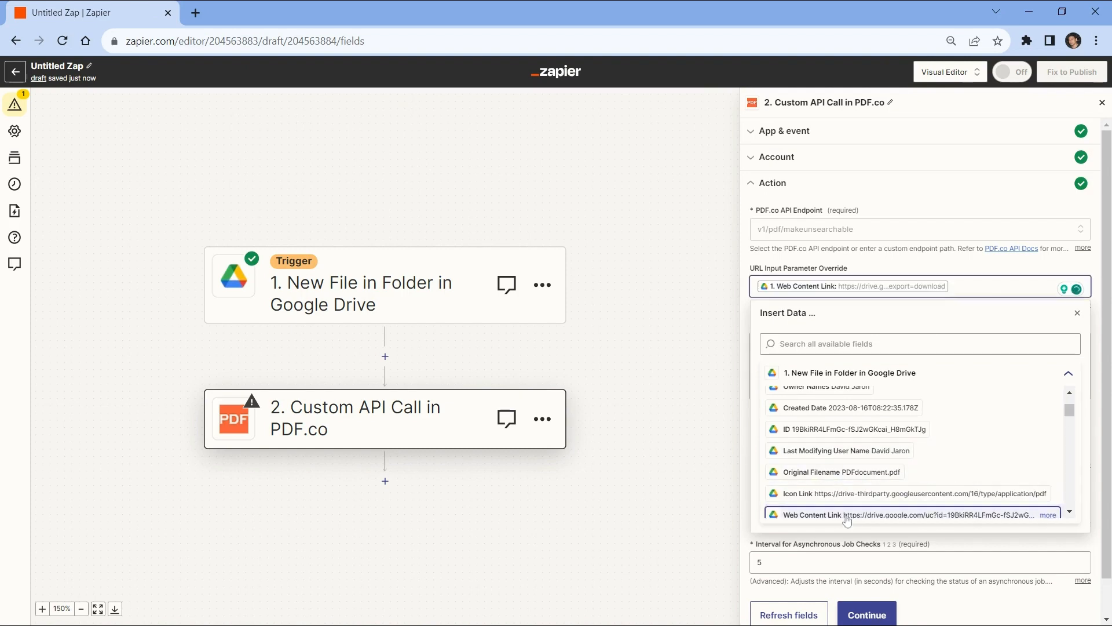
{"action": "left_click", "coordinate": [726, 503]}
Replace the Input JSON with parameters pages "0-", name "result.pdf" and async "false"
{"action": "left_click", "coordinate": [920, 373]}
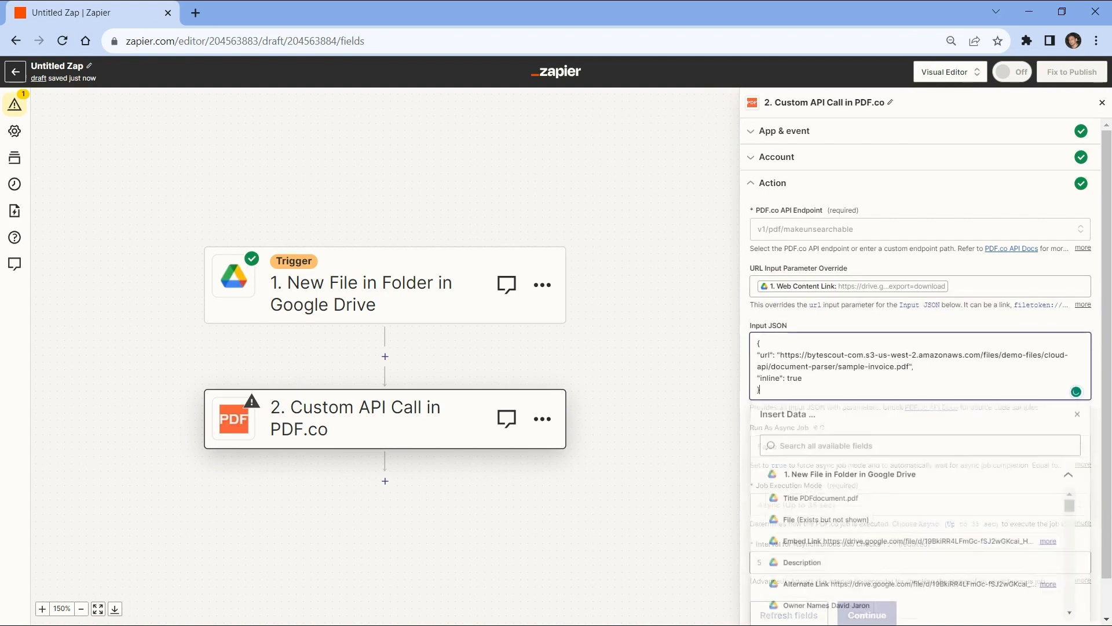
{"action": "key", "text": "ctrl+a"}
{"action": "key", "text": "ctrl+v"}
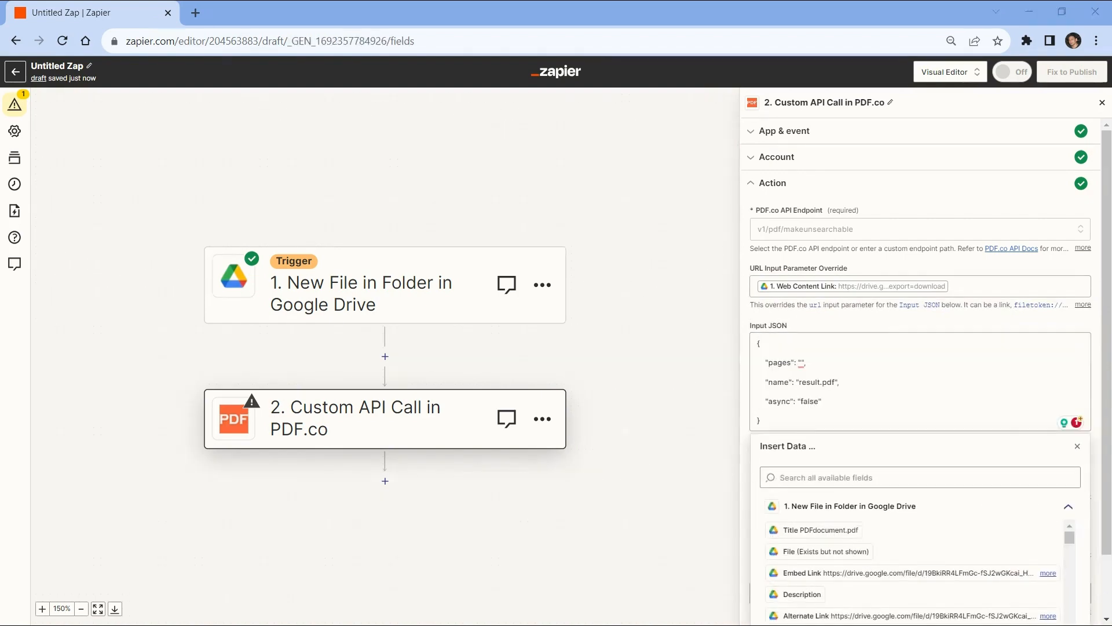
{"action": "type", "text": "0-"}
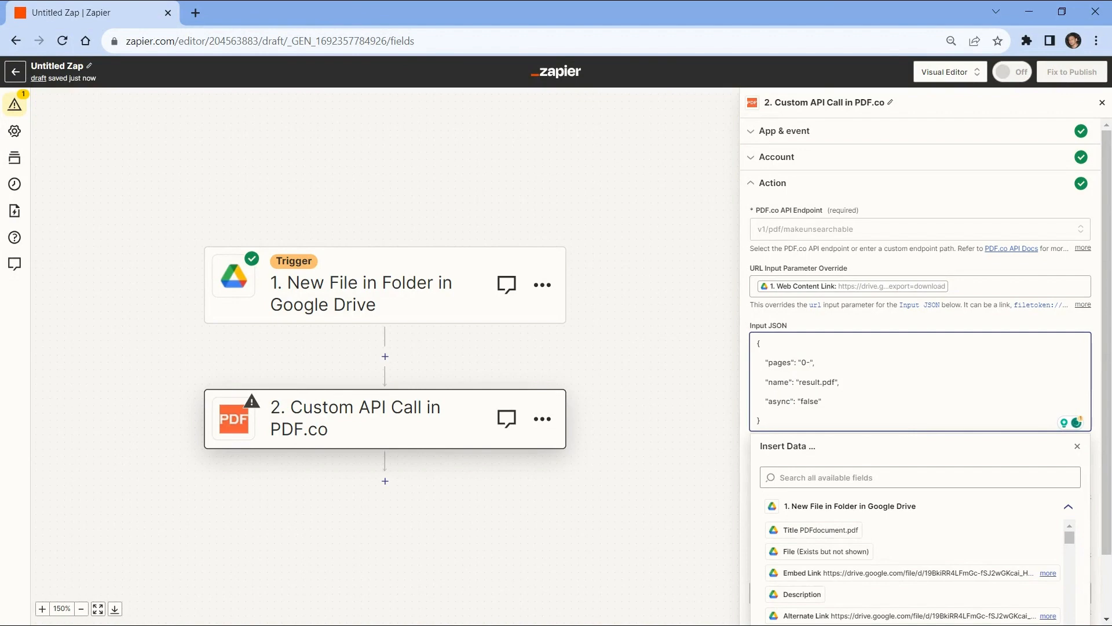
Change the output name in the Input JSON to "ScannedPDF.pdf" and continue to the action test
{"action": "key", "text": "BackSpace"}
{"action": "key", "text": "BackSpace"}
{"action": "key", "text": "BackSpace"}
{"action": "key", "text": "BackSpace"}
{"action": "key", "text": "BackSpace"}
{"action": "key", "text": "BackSpace"}
{"action": "type", "text": "ScannedPDF"}
{"action": "key", "text": "shift+Left"}
{"action": "key", "text": "shift+Left"}
{"action": "key", "text": "shift+Left"}
{"action": "key", "text": "shift+Left"}
{"action": "key", "text": "Escape"}
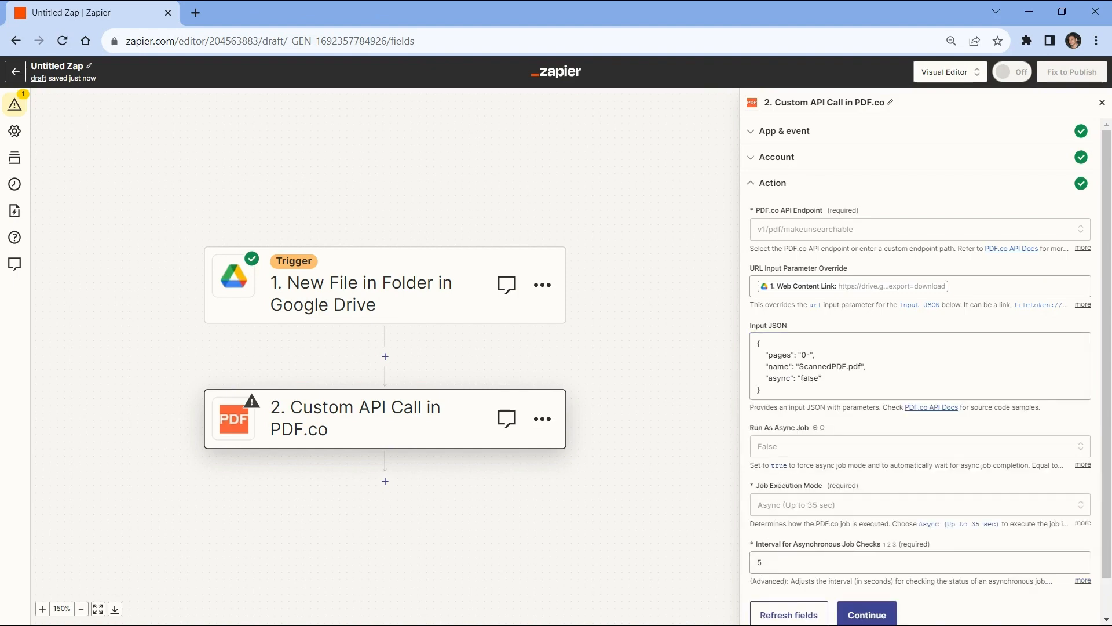
{"action": "left_click", "coordinate": [863, 615]}
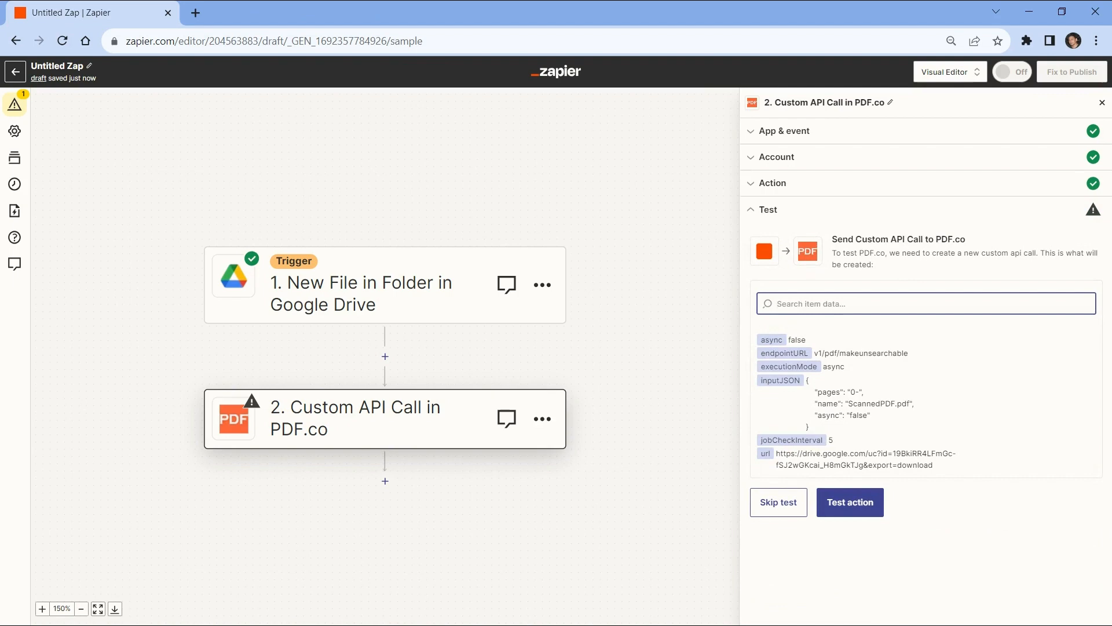
Test the PDF.co custom API call action and open the returned ScannedPDF.pdf URL in a new browser tab
{"action": "left_click", "coordinate": [853, 504]}
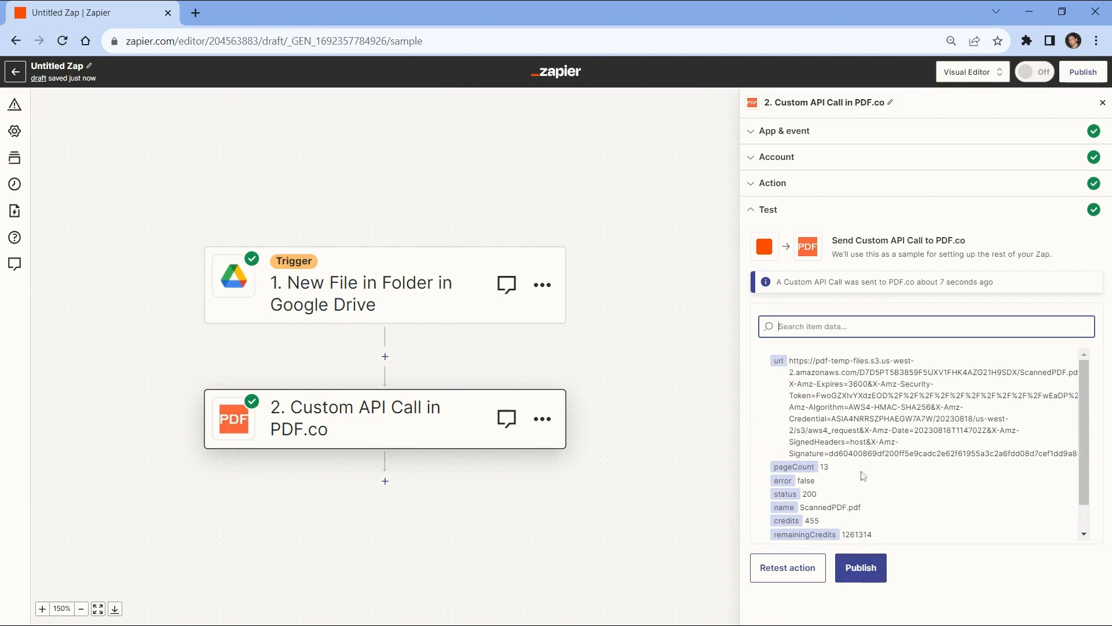
{"action": "triple_click", "coordinate": [875, 405]}
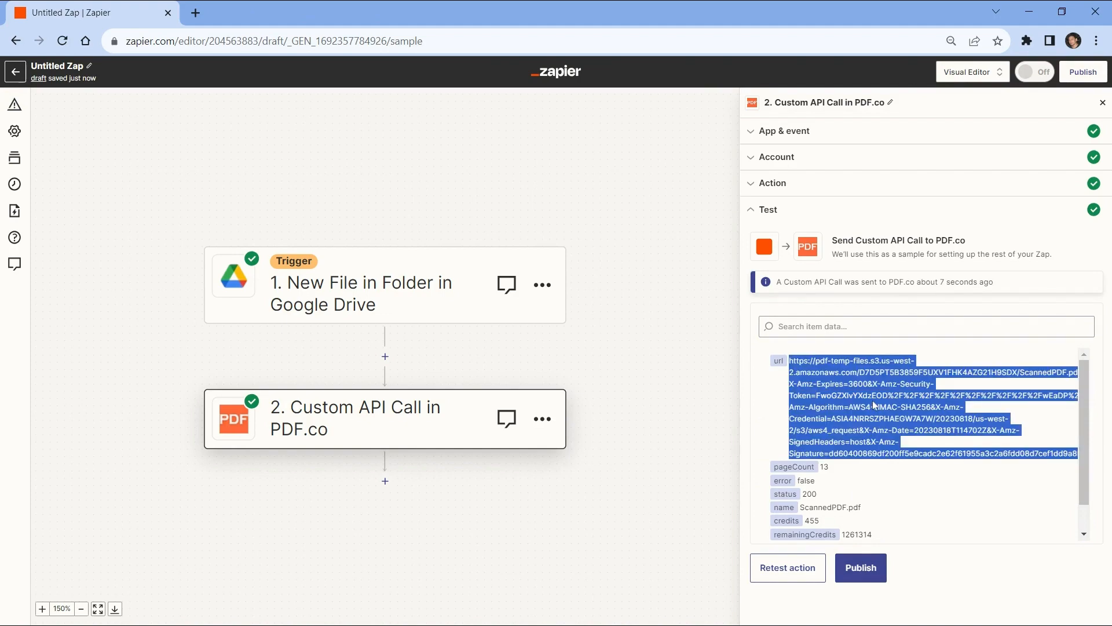
{"action": "left_click", "coordinate": [196, 14]}
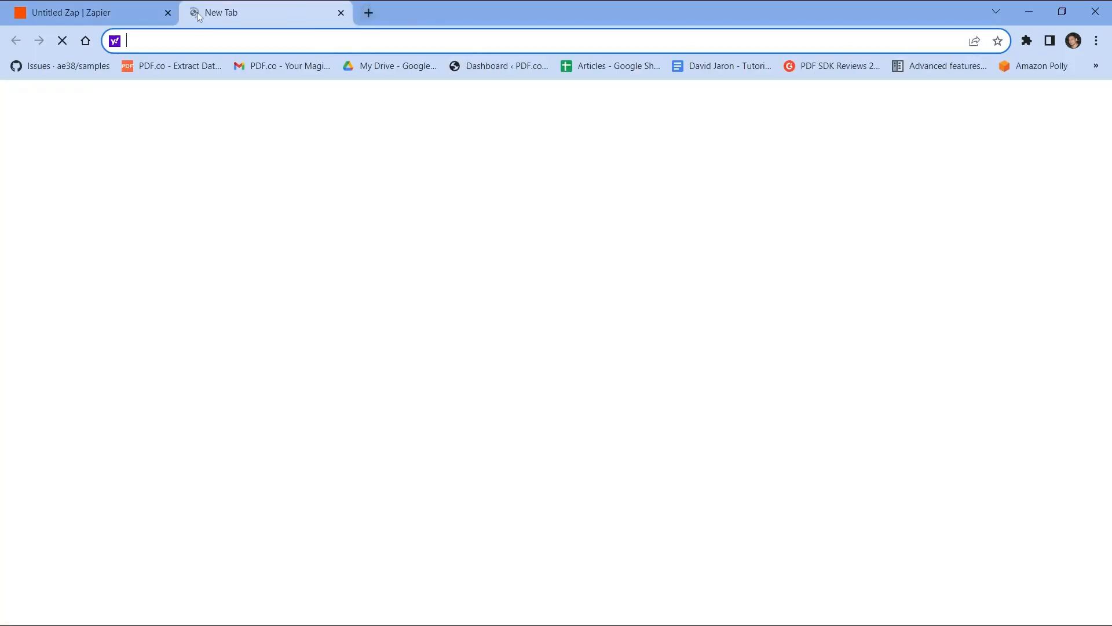
{"action": "key", "text": "ctrl+v"}
{"action": "key", "text": "Return"}
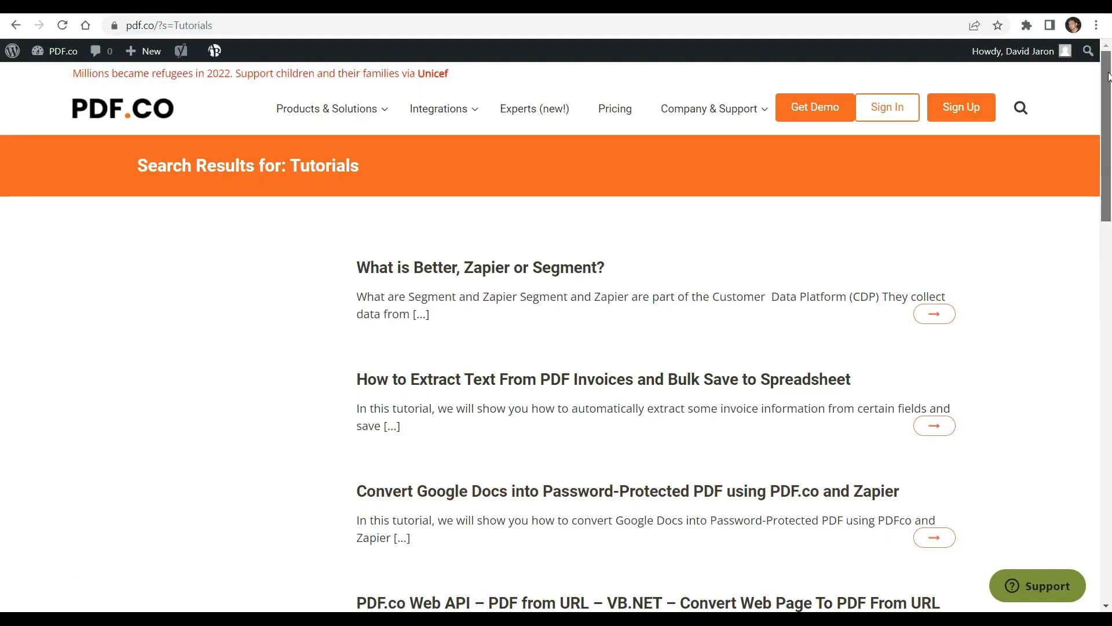
{"action": "left_click_drag", "start_coordinate": [1108, 77], "coordinate": [1110, 231]}
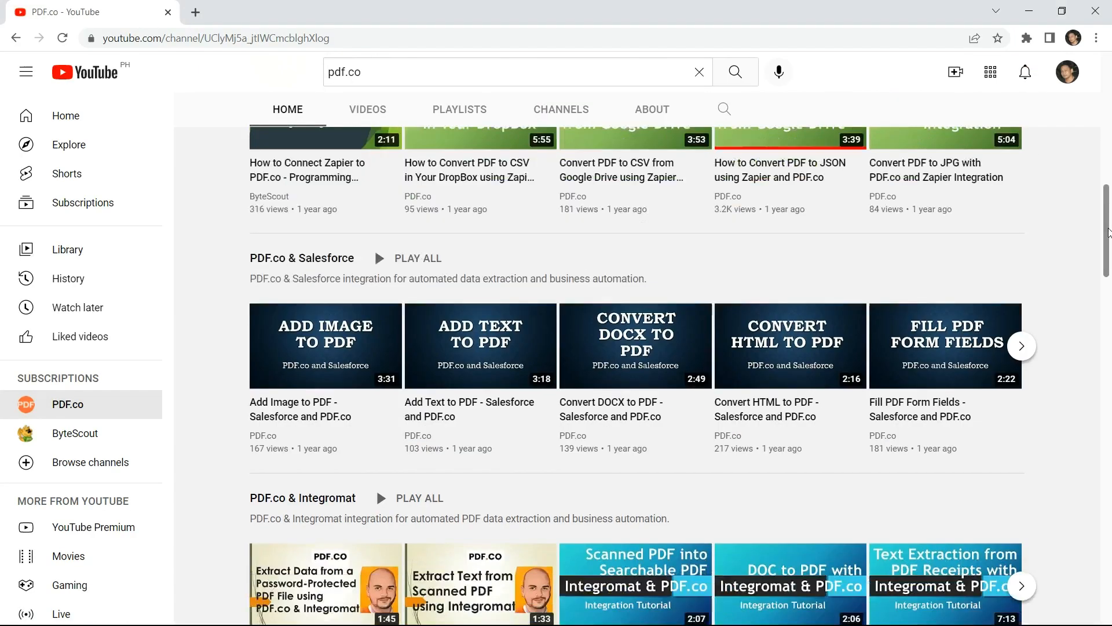
{"action": "left_click_drag", "start_coordinate": [1111, 230], "coordinate": [1110, 318]}
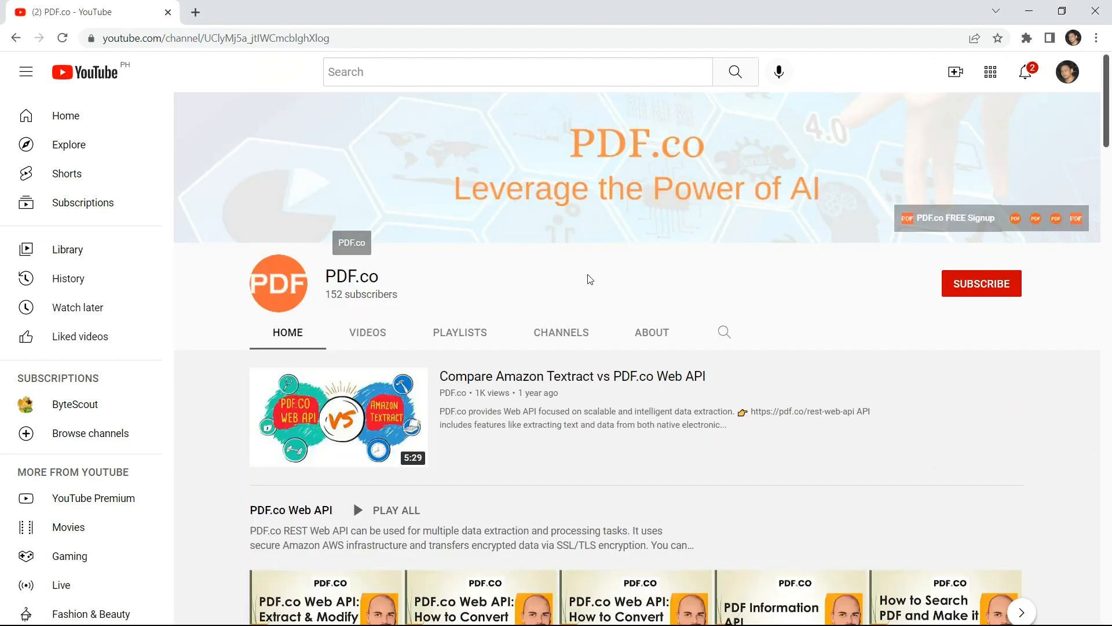
Subscribe to the PDF.co YouTube channel and set its notifications to All
{"action": "left_click", "coordinate": [994, 287]}
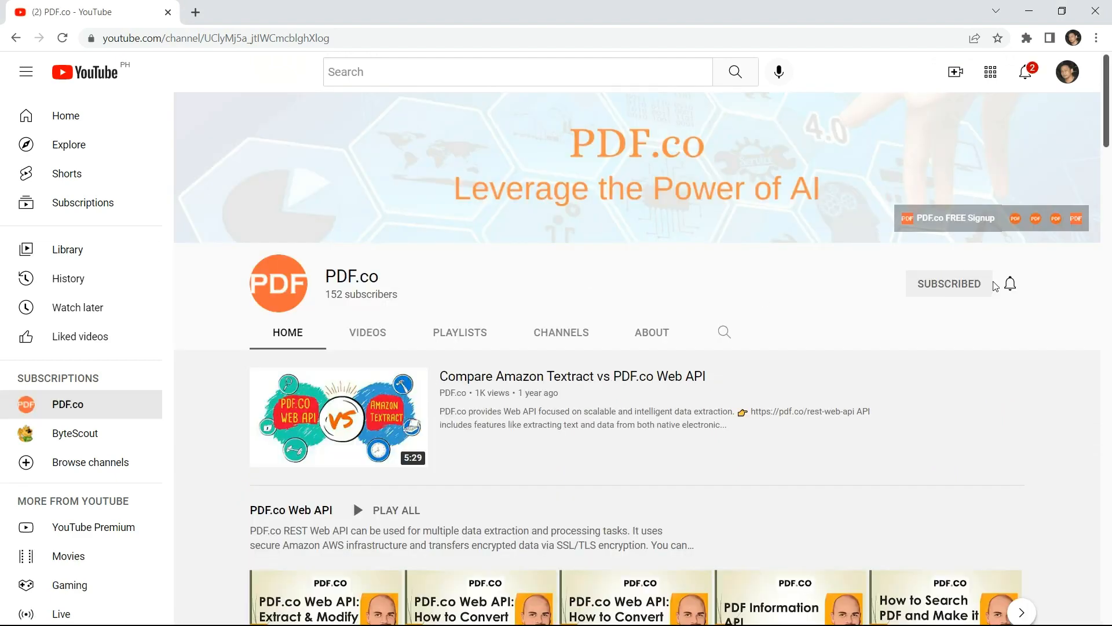
{"action": "left_click", "coordinate": [1010, 286]}
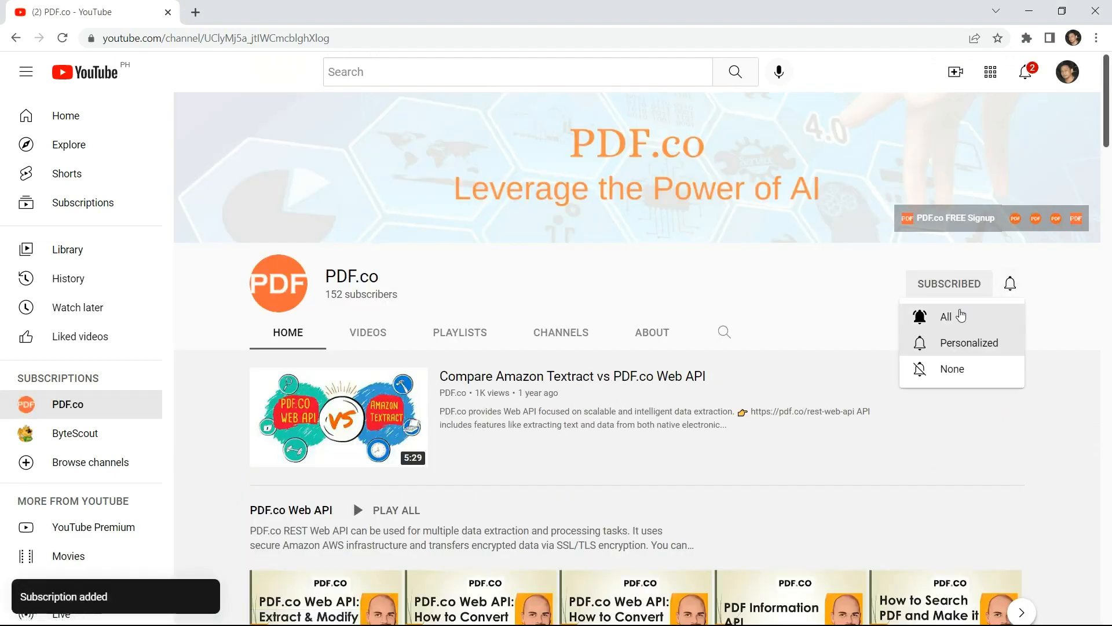
{"action": "left_click", "coordinate": [951, 317]}
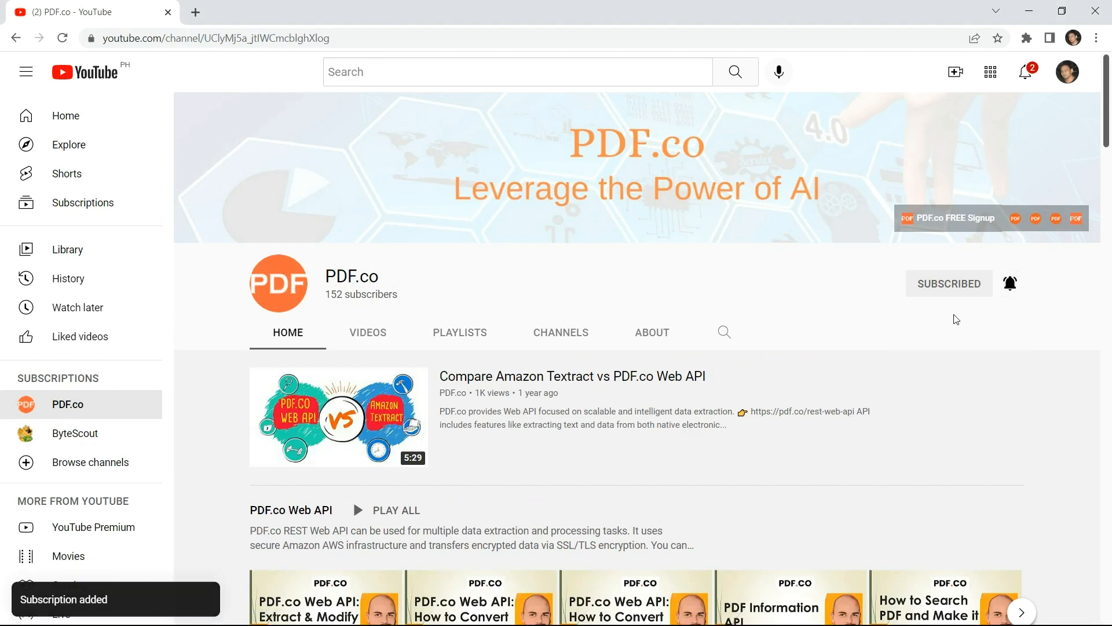